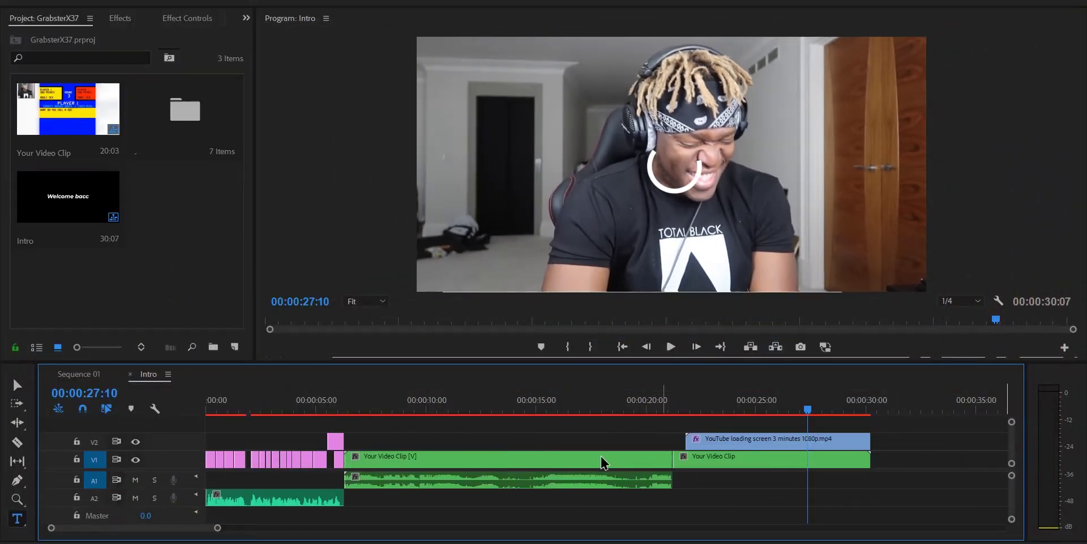
Step: Move the Intro sequence and Your Video Clip into the project folder
left_click(510, 459)
key("ctrl+a")
left_click(450, 436)
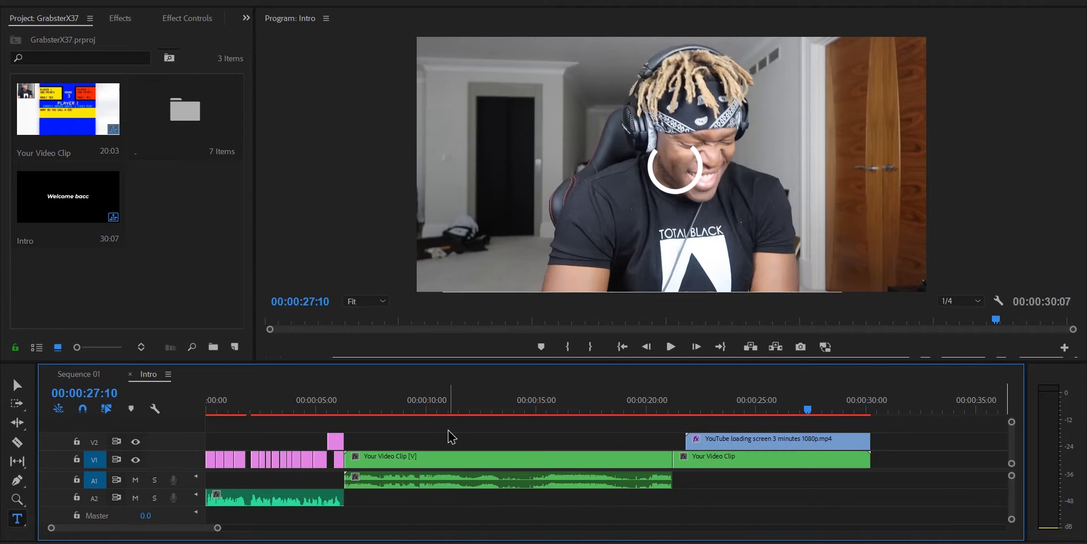
left_click_drag(71, 211, 148, 224)
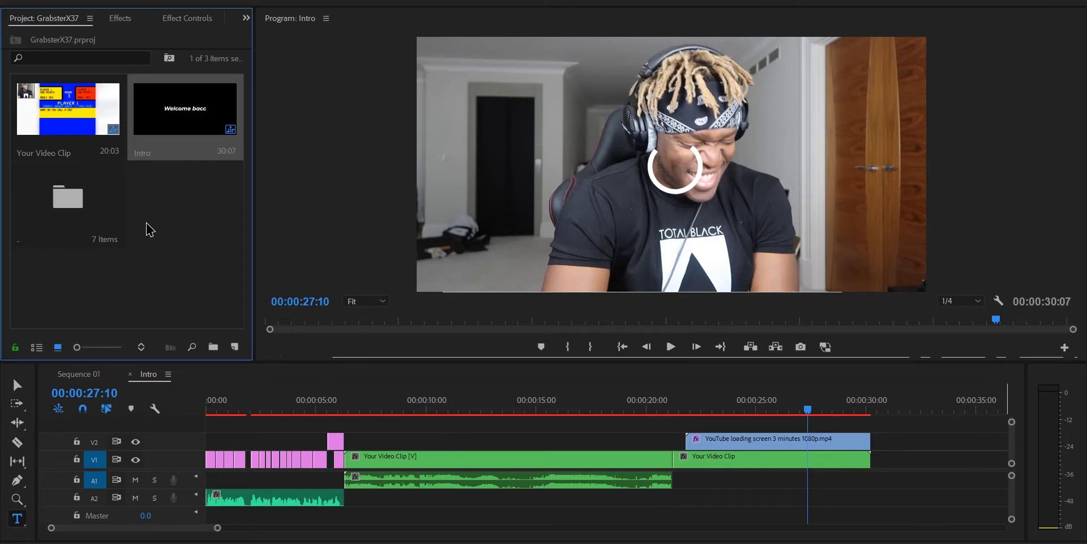
left_click_drag(143, 164, 68, 198)
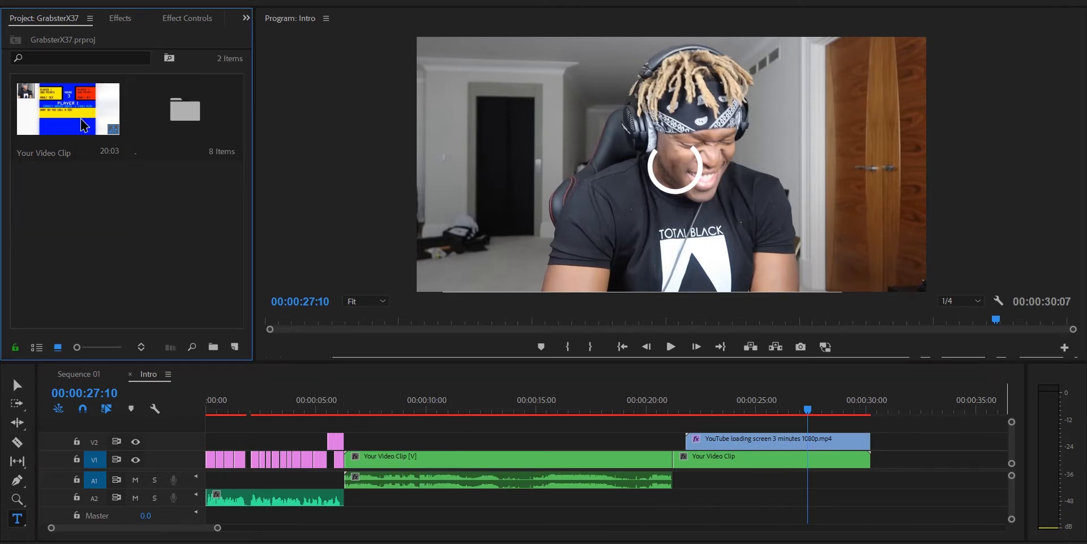
left_click(85, 122)
left_click_drag(179, 114, 179, 113)
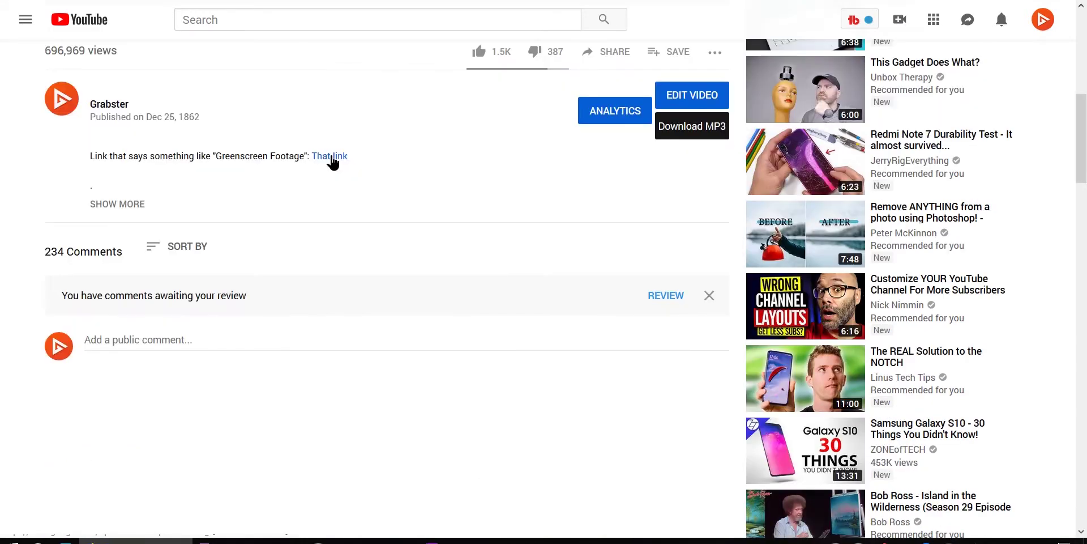
Step: Download 'YouTube loading screen 3 minutes 1080p.mp4' from the linked Google Drive page and save it
left_click(331, 158)
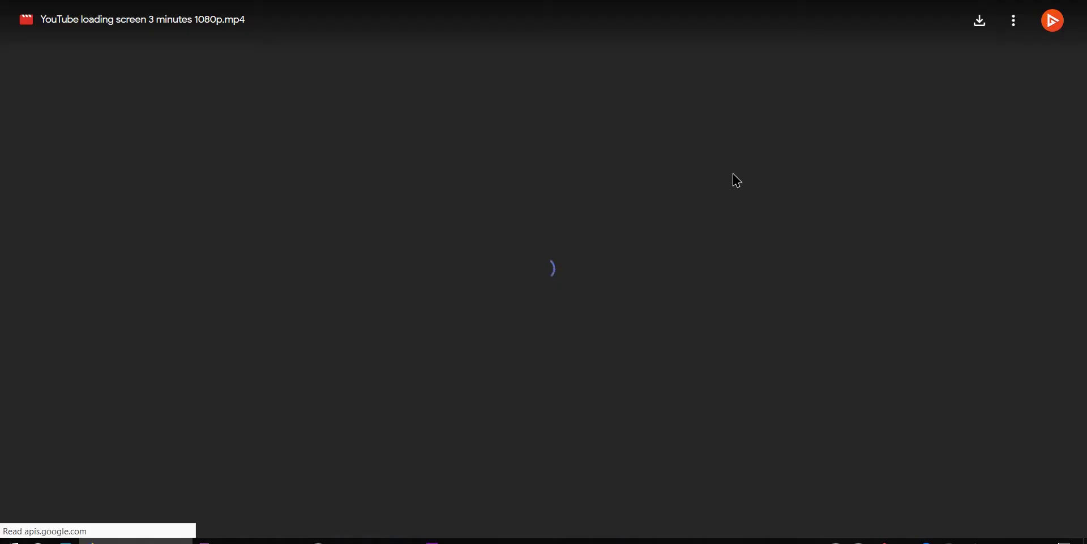
left_click(982, 26)
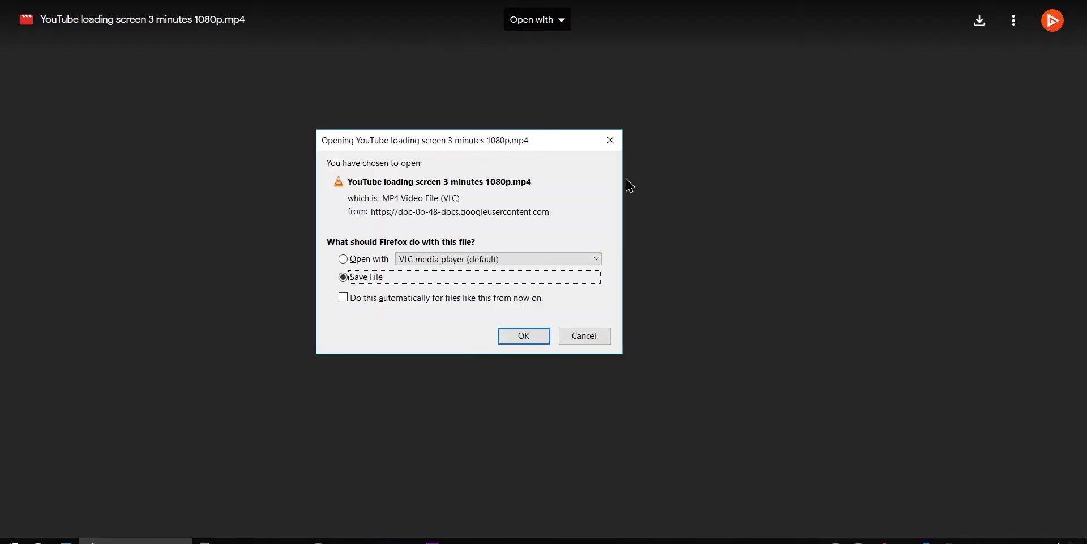
left_click(514, 340)
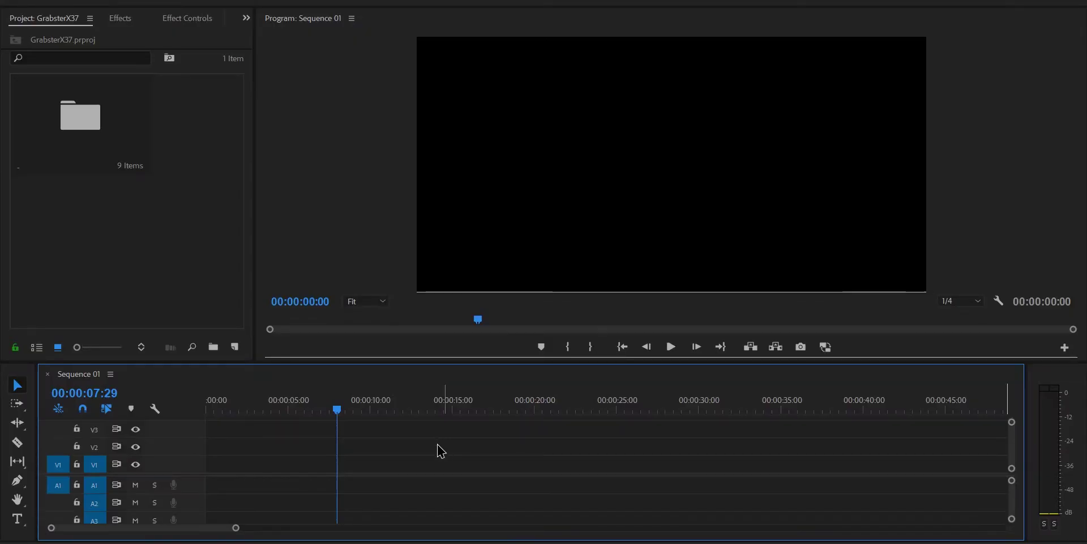
Step: Import the sample clip and 1080p loading-screen video, then put the sample clip on Sequence 01
double_click(162, 211)
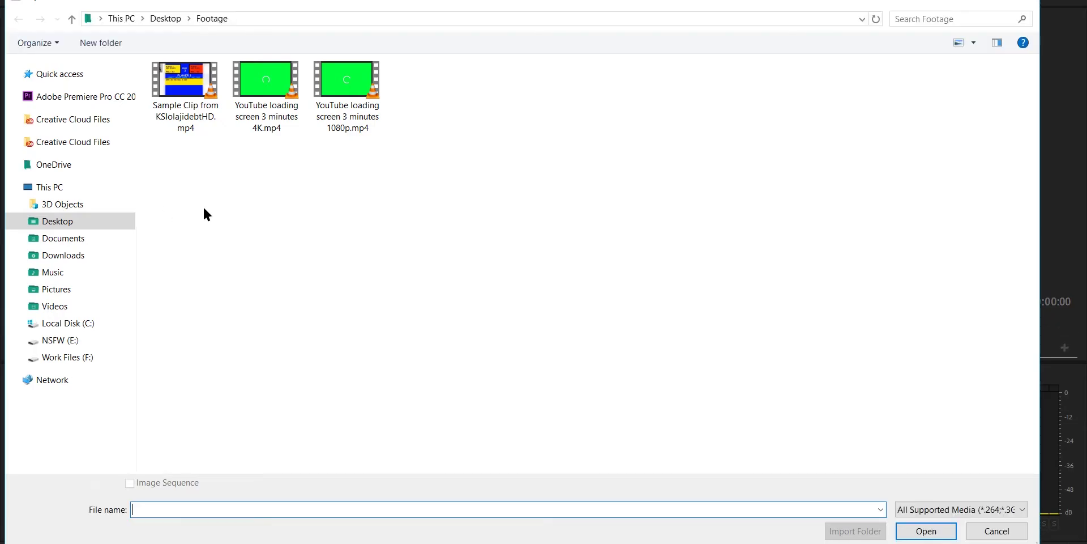
left_click(355, 94)
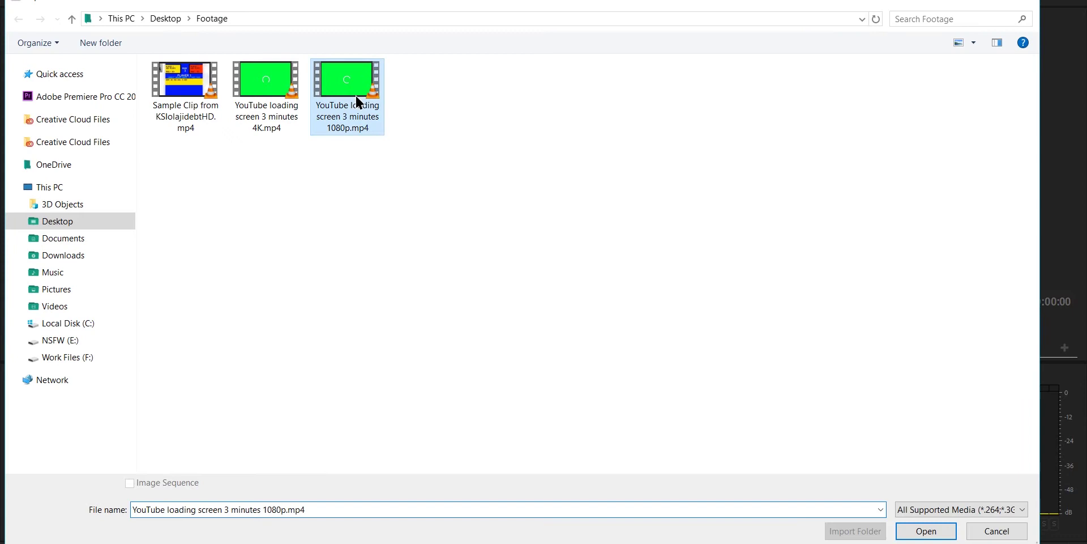
left_click(198, 97, "ctrl")
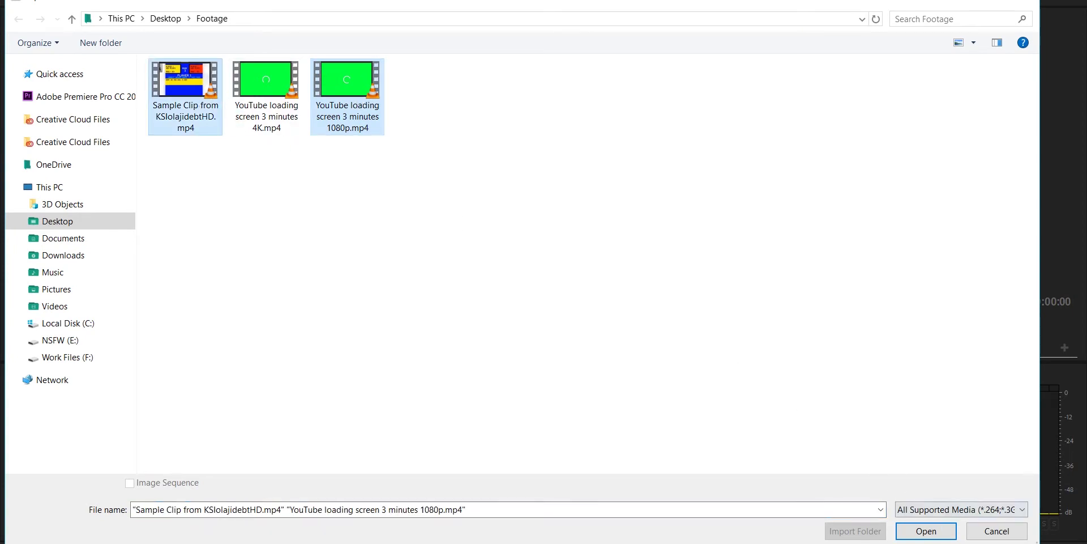
left_click(923, 530)
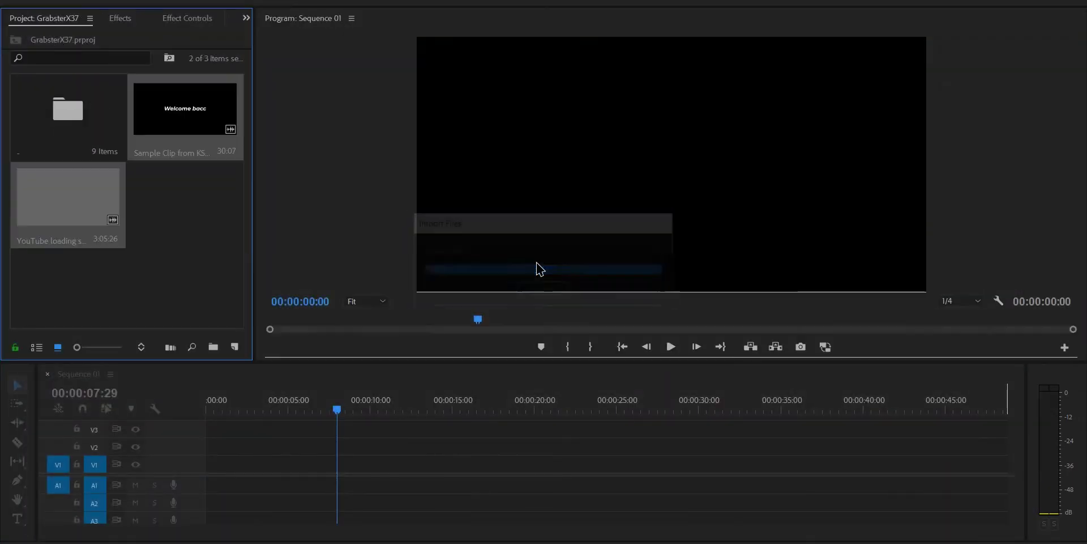
left_click(209, 204)
left_click_drag(185, 114, 218, 464)
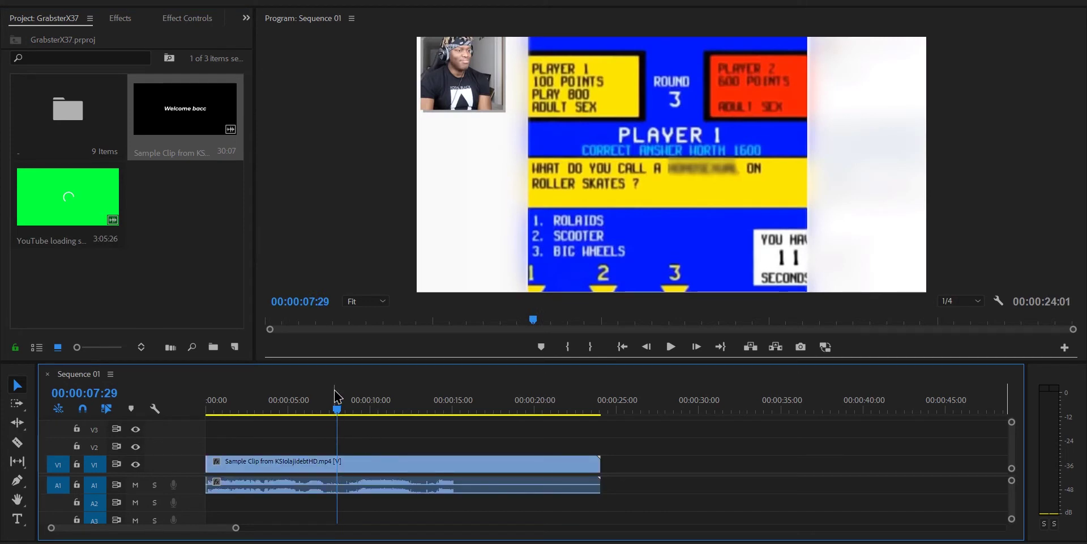
Step: Insert a frame hold segment into the V1 sample clip at 00:00:14:13
mouse_move(328, 415)
left_mouse_down()
mouse_move(261, 413)
mouse_move(334, 422)
left_mouse_up()
key("space")
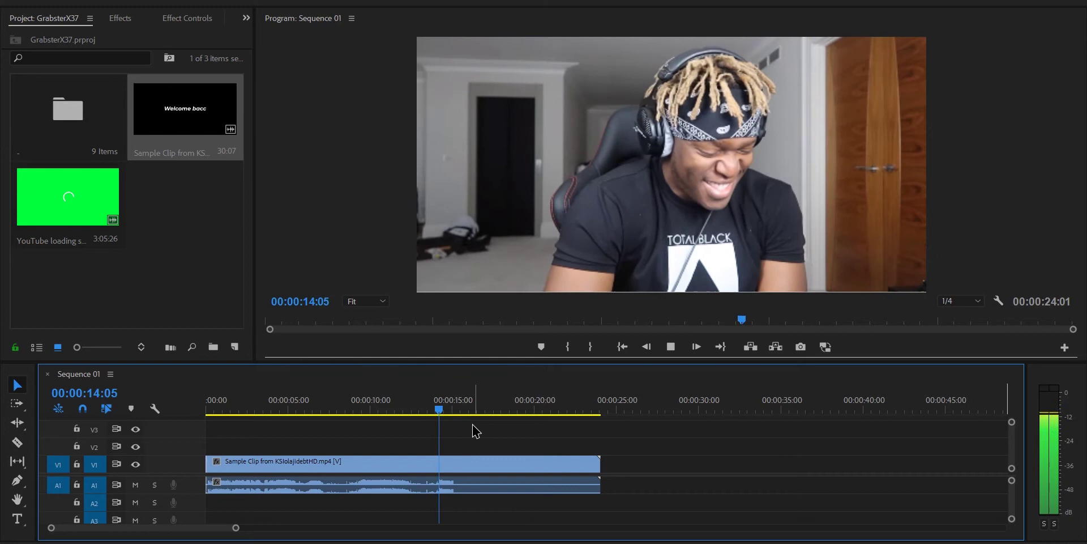
key("space")
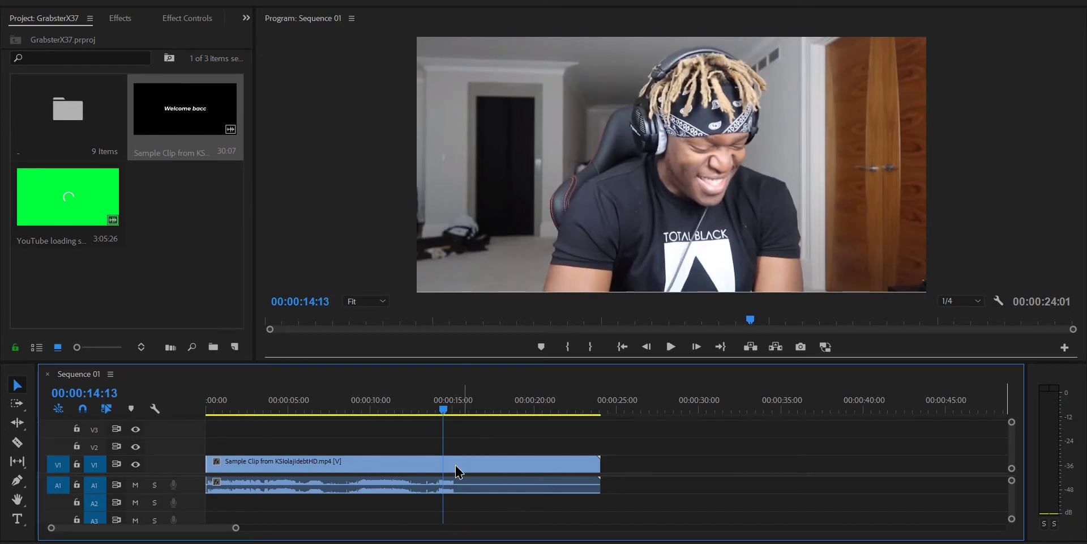
right_click(456, 470)
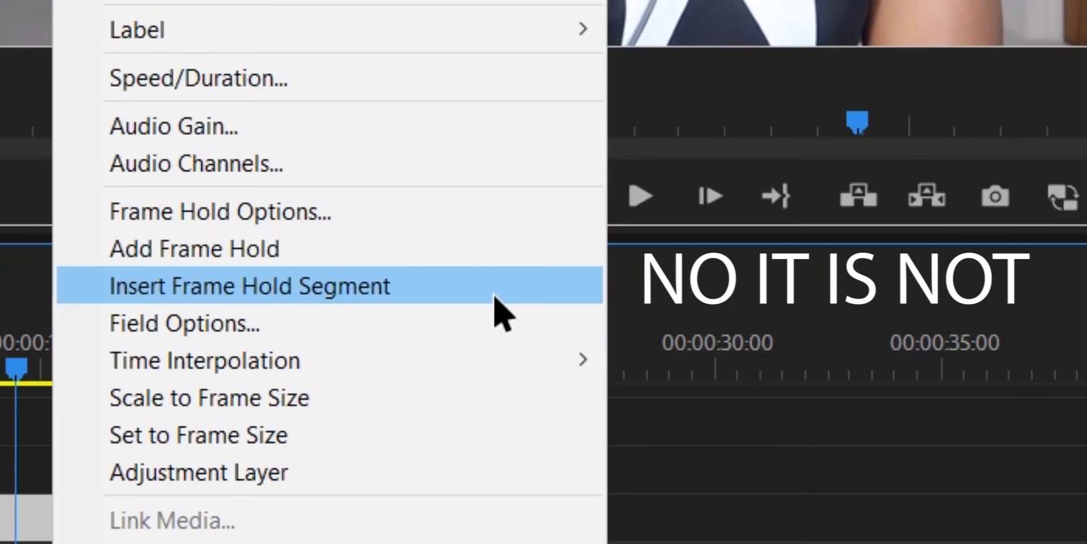
left_click(488, 450)
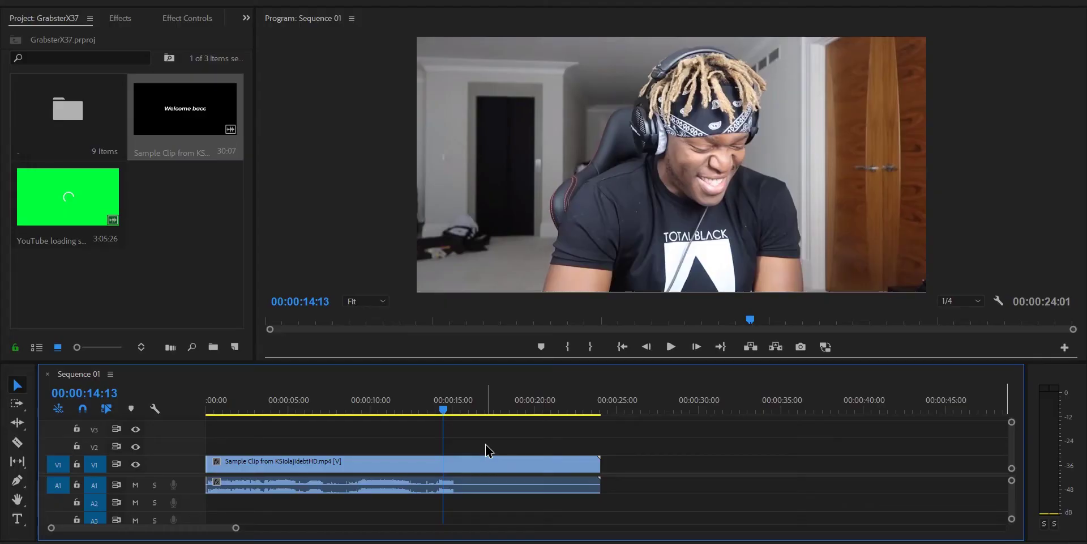
right_click(457, 470)
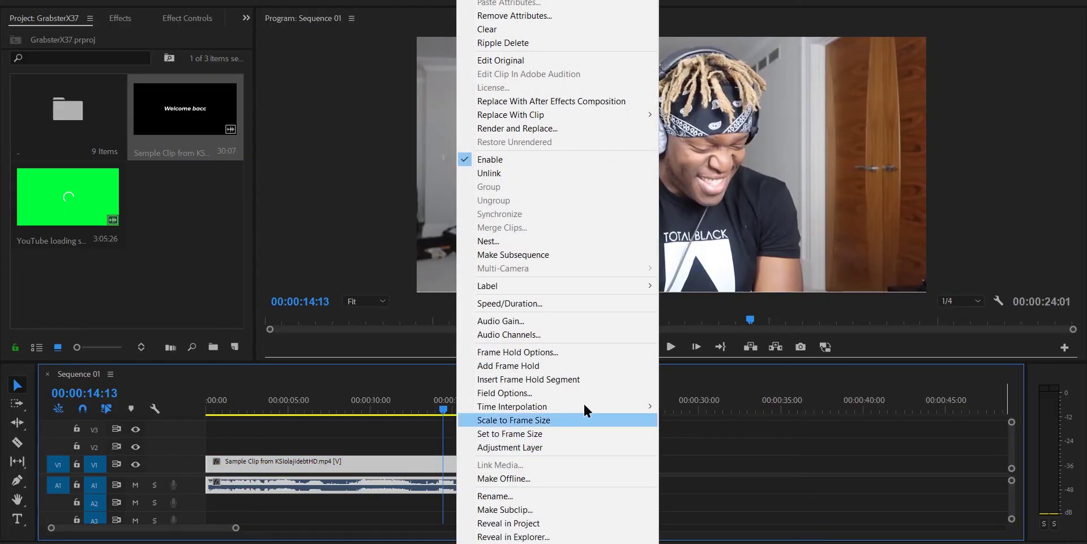
left_click(500, 379)
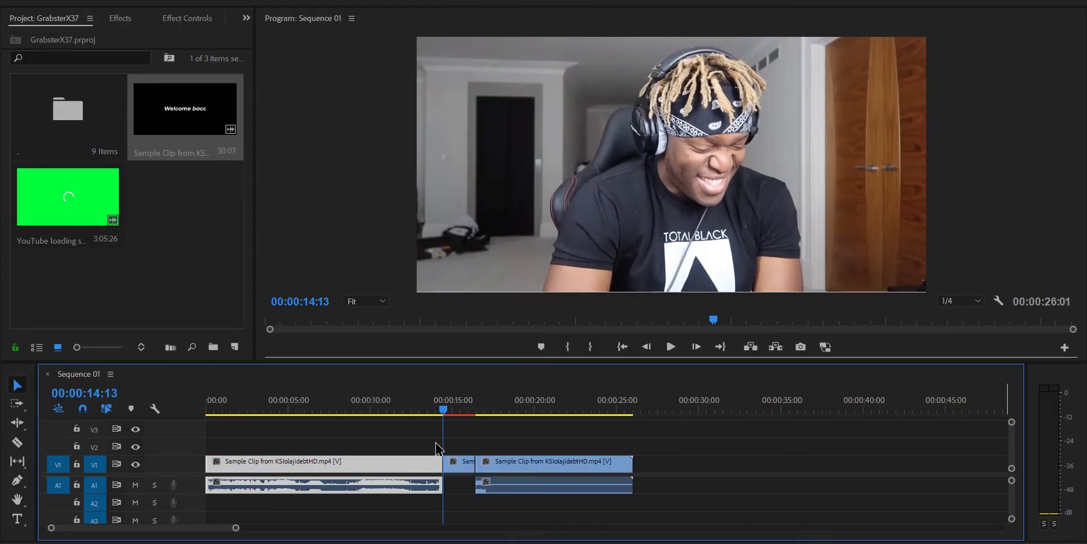
Step: Place the loading-screen clip on V2 at 00:00:14:13, unlink it and delete its audio
left_click(504, 450)
left_click_drag(67, 209, 456, 447)
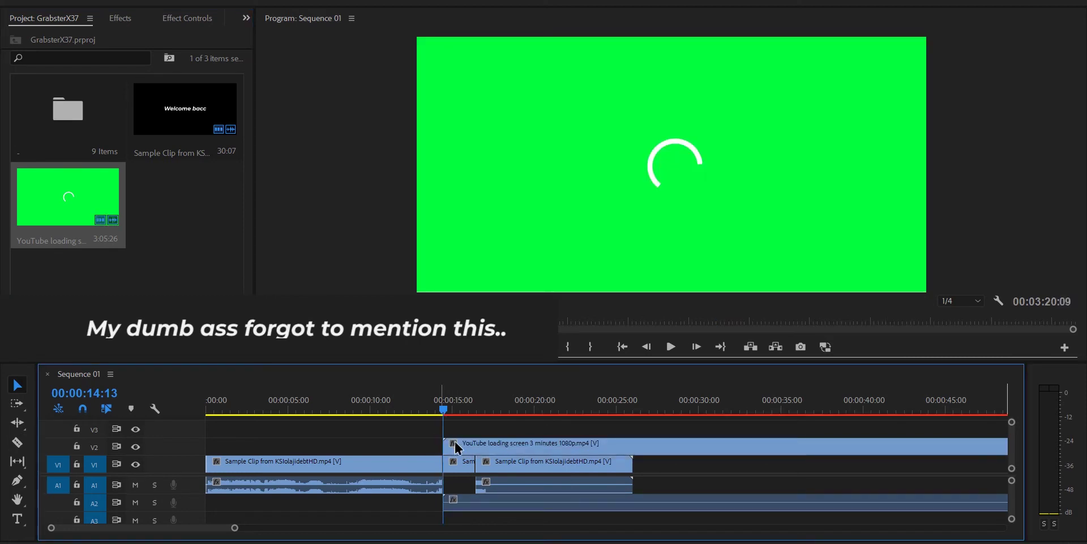
right_click(556, 446)
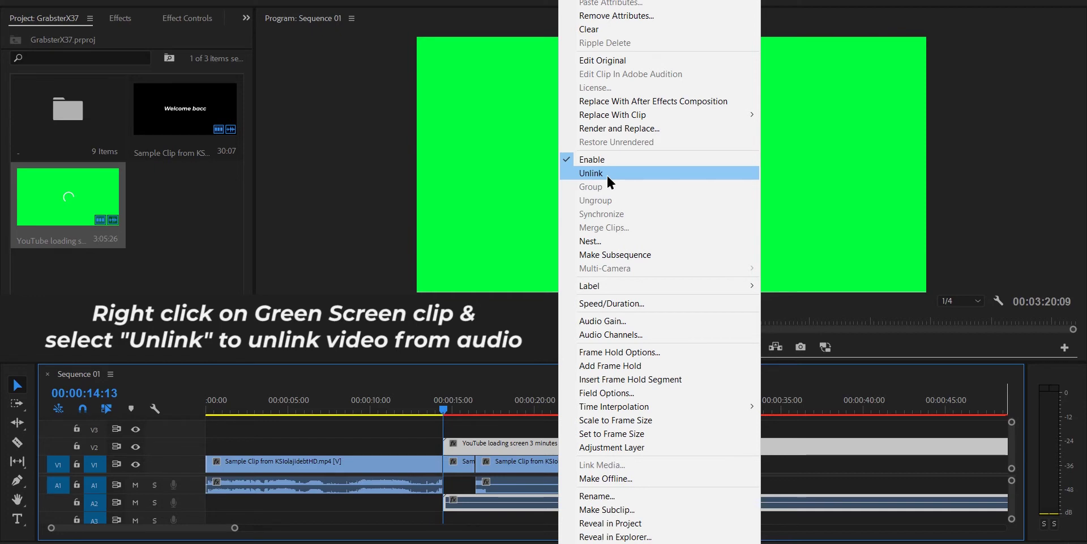
left_click(606, 175)
left_click(663, 501)
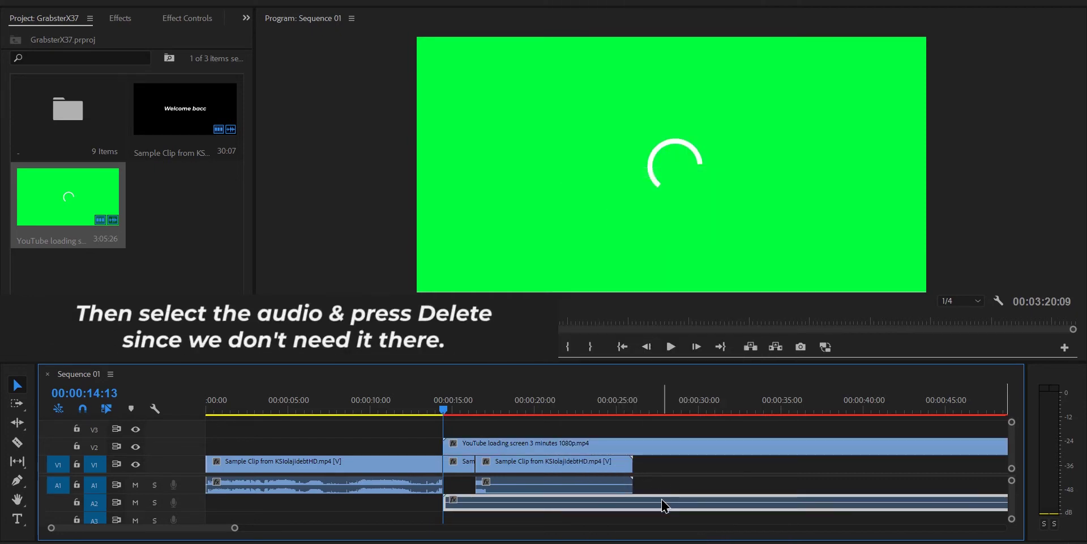
right_click(663, 503)
left_click(722, 69)
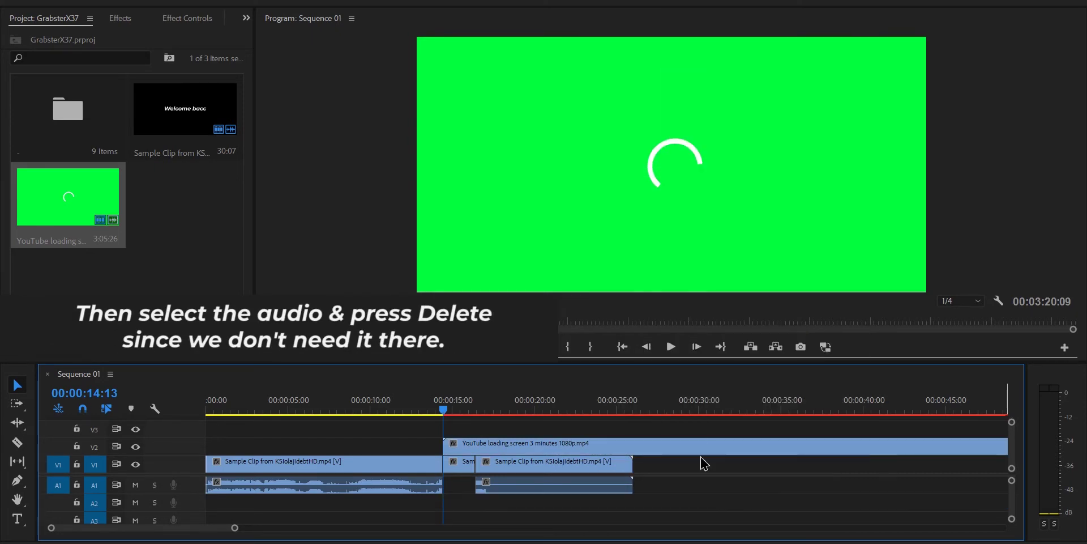
Step: Search effects for 'ultra key' and drop Ultra Key onto the V2 loading-screen clip
left_click(120, 18)
left_click(99, 38)
type("u")
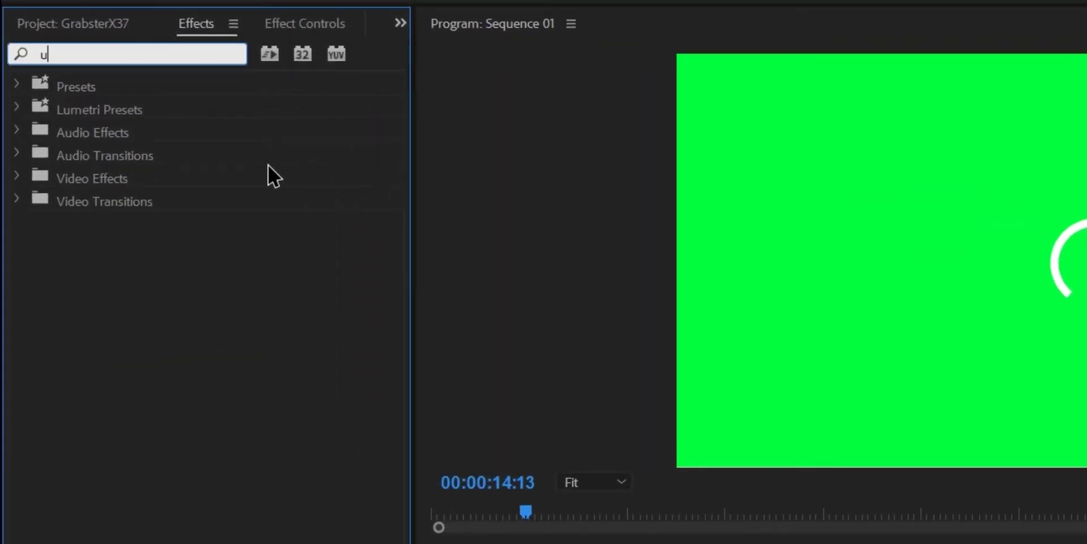
type("ltra key")
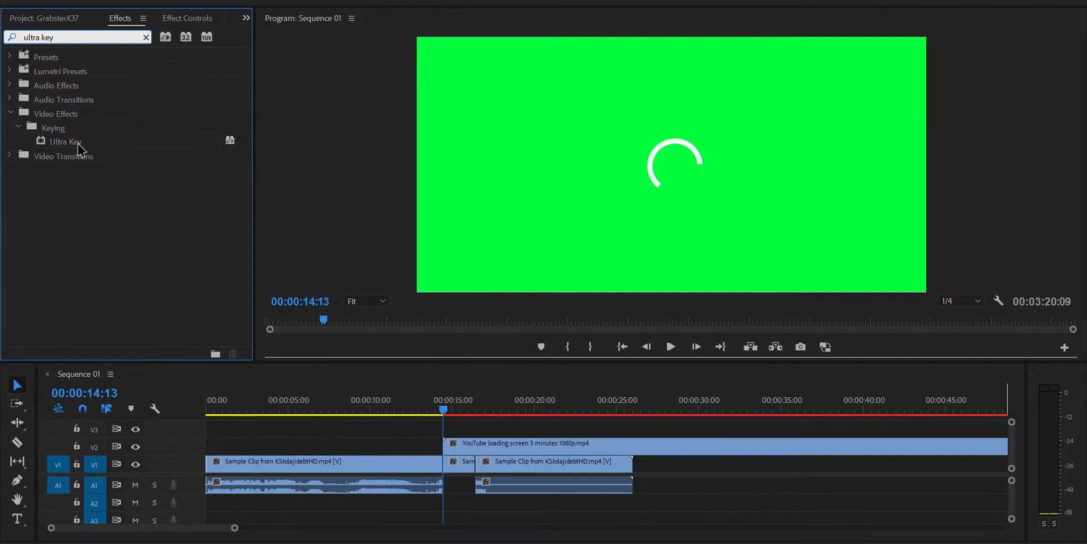
left_click_drag(78, 143, 146, 170)
left_click_drag(513, 369, 605, 448)
left_click(177, 18)
left_click_drag(256, 65, 424, 66)
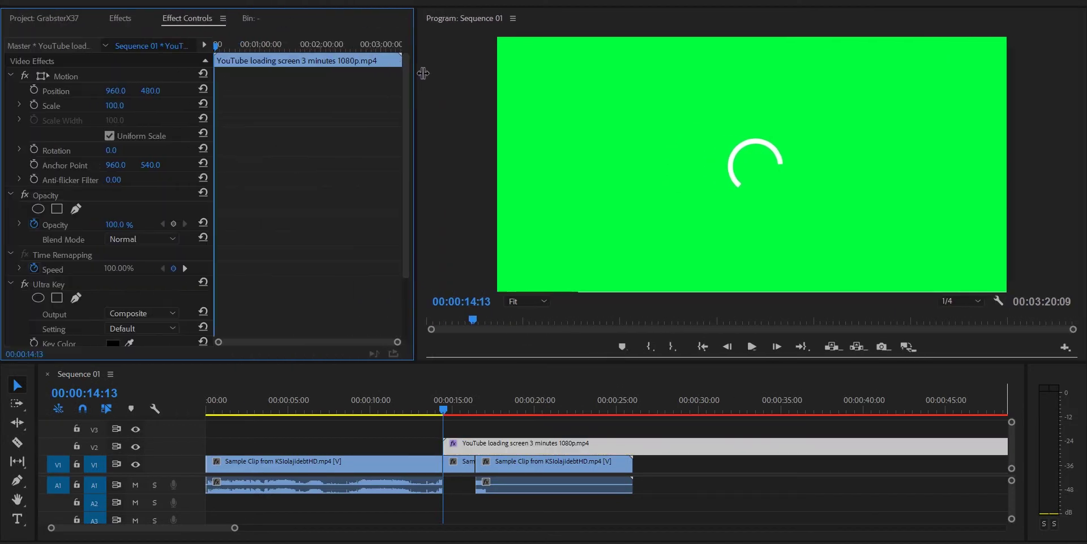
left_click(207, 10)
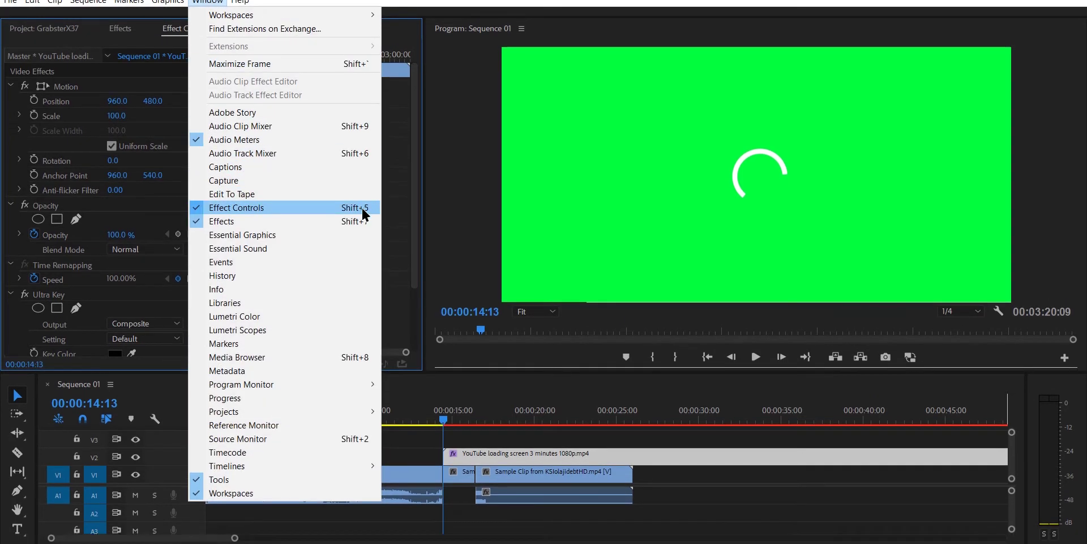
Step: Set Ultra Key's Key Color to the green background so the white spinner shows over the footage
left_click(362, 217)
left_click_drag(412, 152, 412, 212)
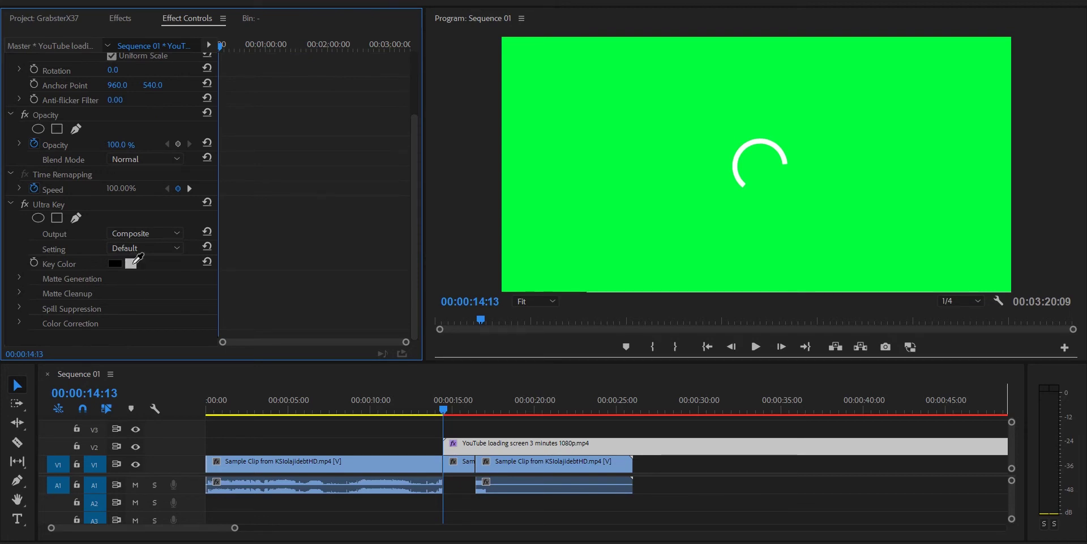
left_click(805, 168)
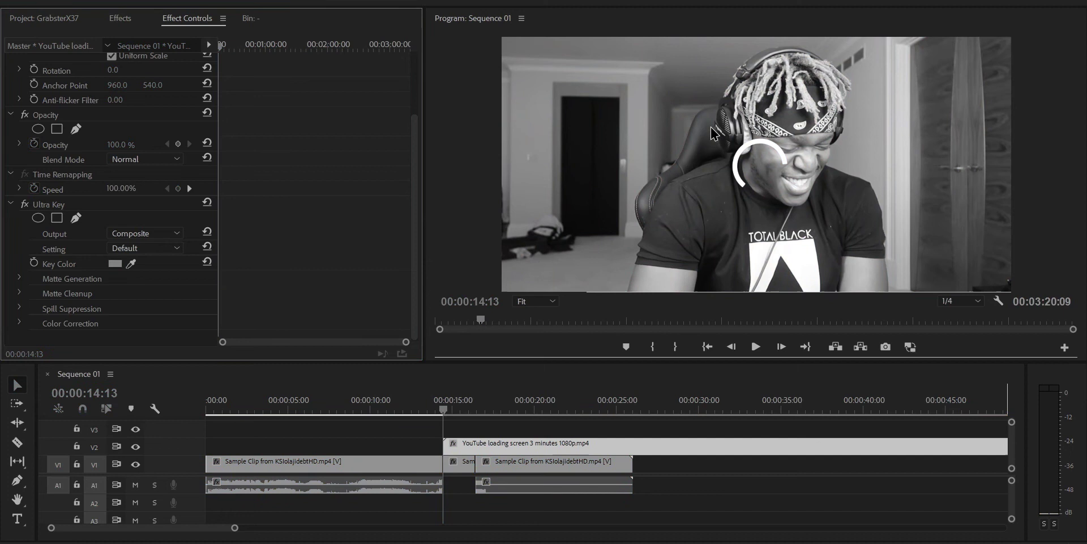
left_click_drag(444, 416, 466, 407)
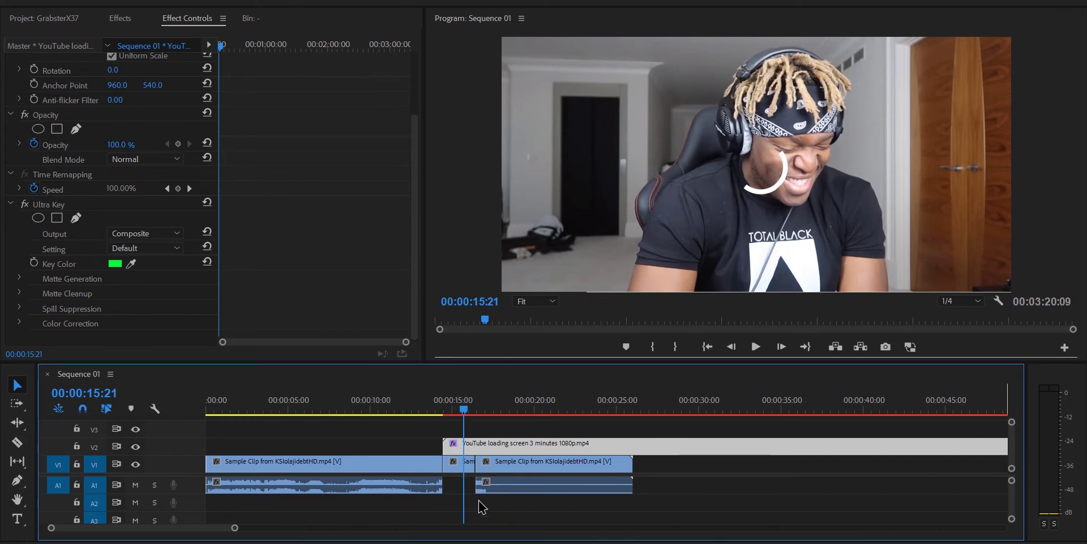
left_click(709, 494)
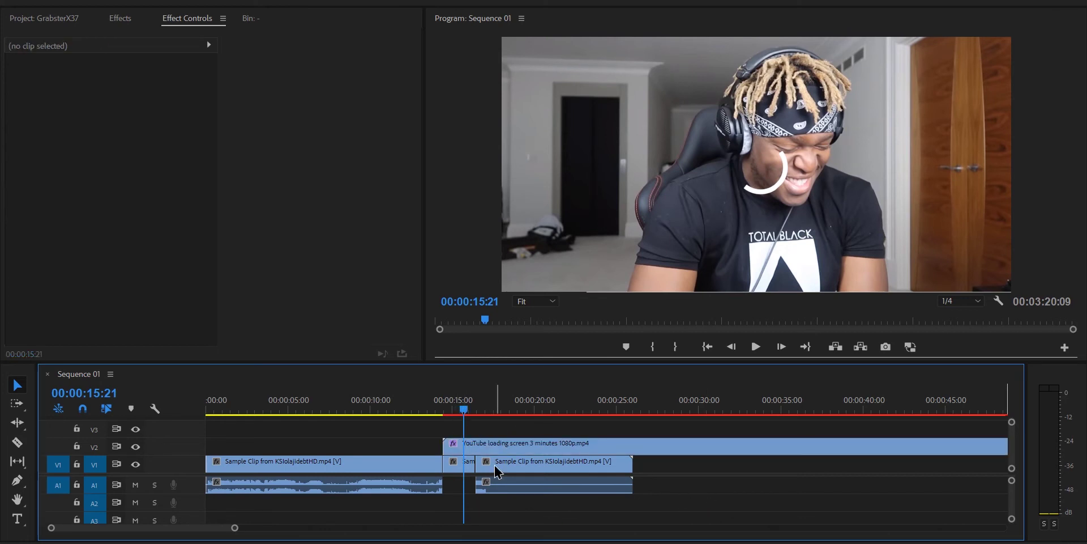
Step: Shift the later sample clip piece right and trim the end of the V1 clip
left_click_drag(497, 471, 678, 471)
left_click_drag(507, 466, 593, 464)
left_click_drag(457, 409, 507, 416)
Step: Trim the loading-screen clip to the middle piece and nudge it a few frames later
left_click_drag(541, 474, 517, 474)
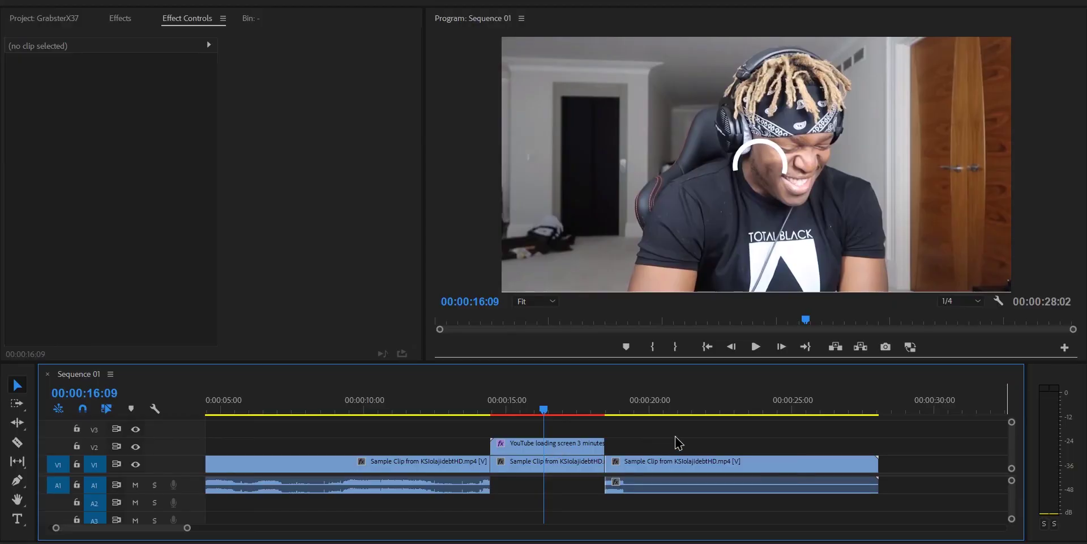
left_click(587, 443)
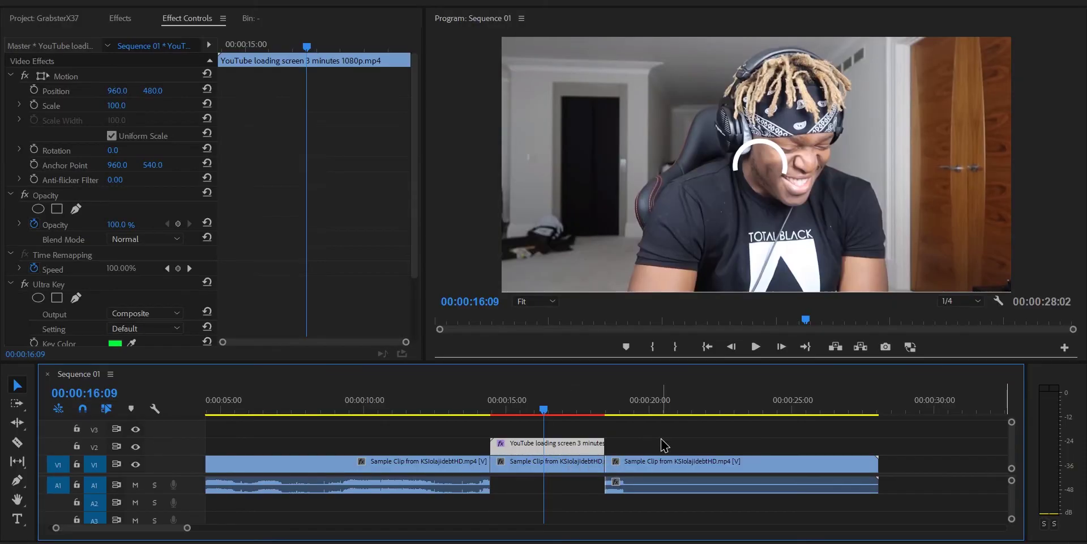
key("alt+Right")
key("alt+Right")
key("alt+Right")
key("alt+Right")
key("alt+Right")
key("alt+Right")
key("alt+Right")
key("alt+Right")
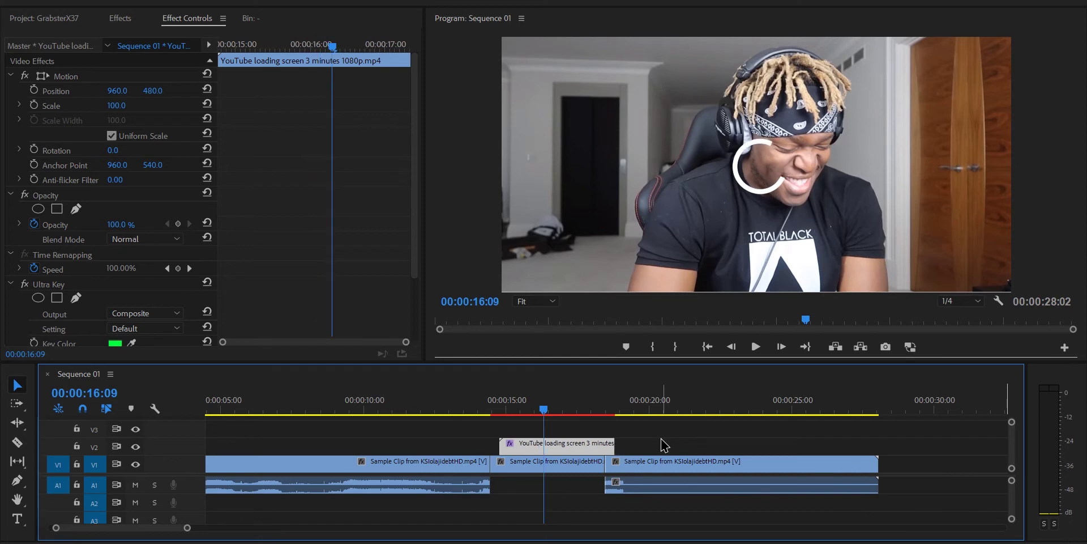
left_click_drag(508, 416, 474, 416)
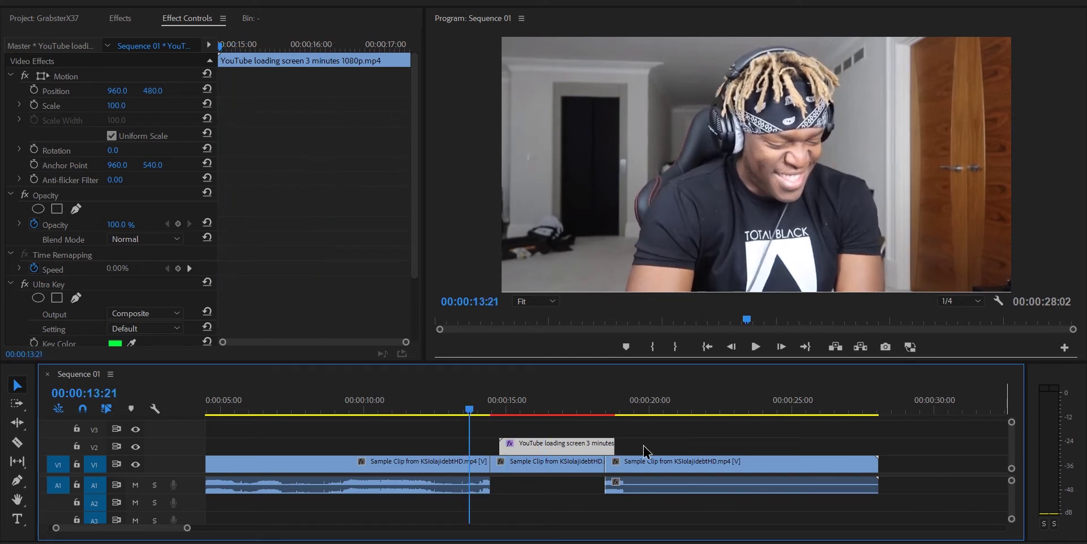
Step: Play the sequence through the fake buffering section to preview the effect
key("space")
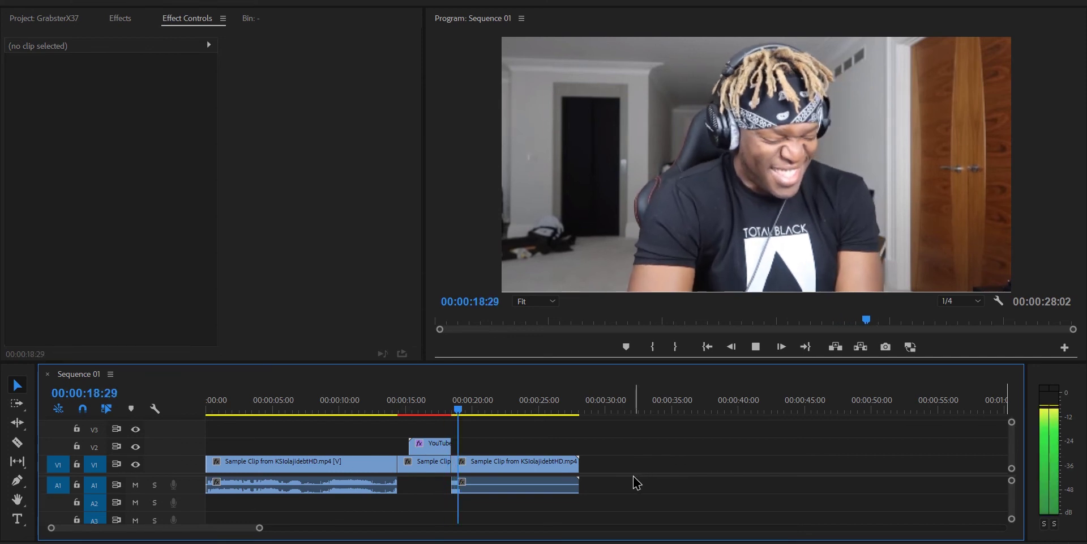
key("space")
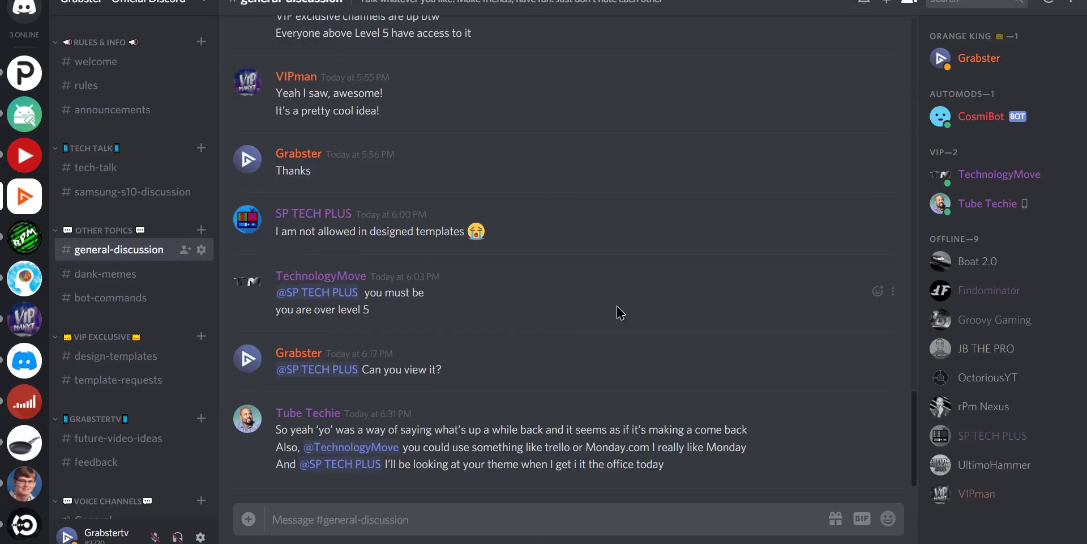
Step: Browse the dank-memes, bot-commands, template-requests, future-video-ideas, tech-talk and samsung-s10-discussion channels
mouse_move(913, 420)
left_mouse_down()
mouse_move(910, 351)
mouse_move(903, 422)
left_mouse_up()
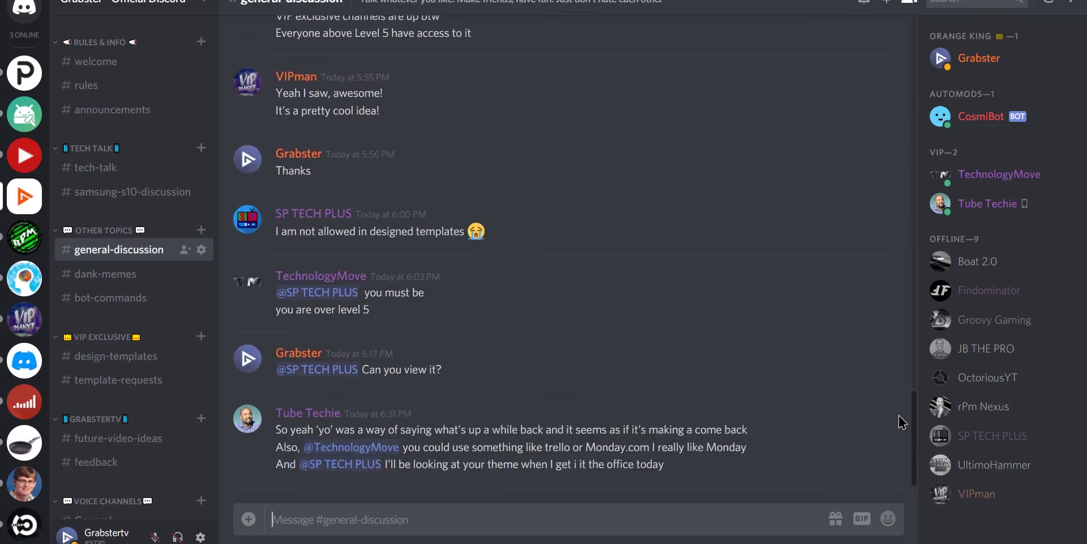
left_click(151, 282)
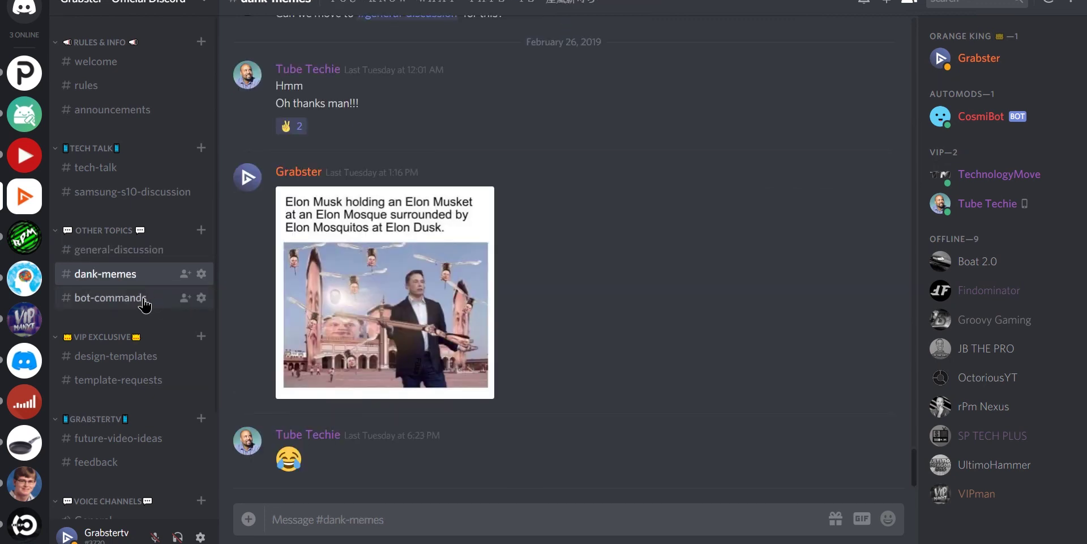
left_click(145, 304)
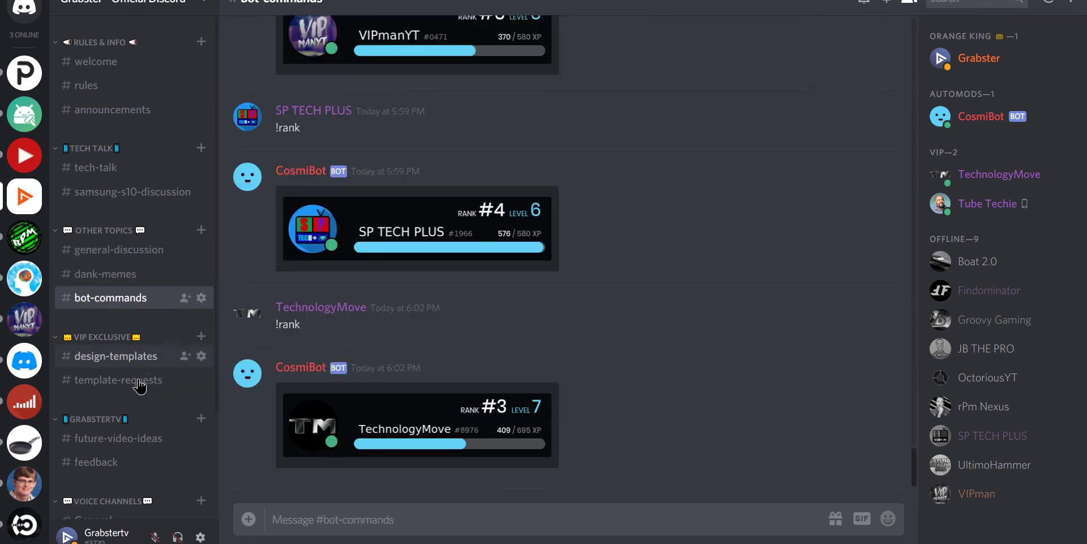
left_click(138, 387)
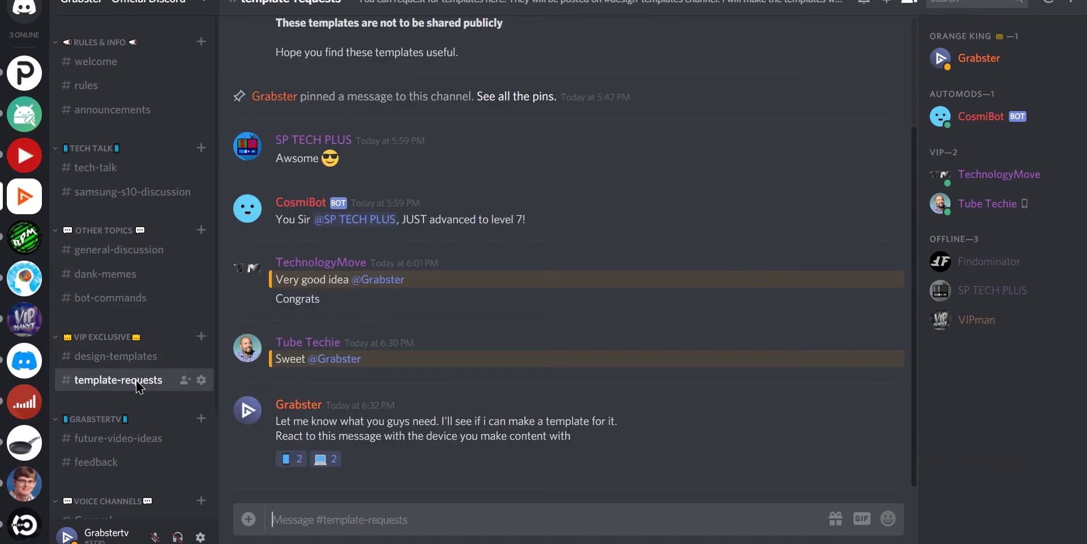
left_click(128, 437)
left_click(118, 166)
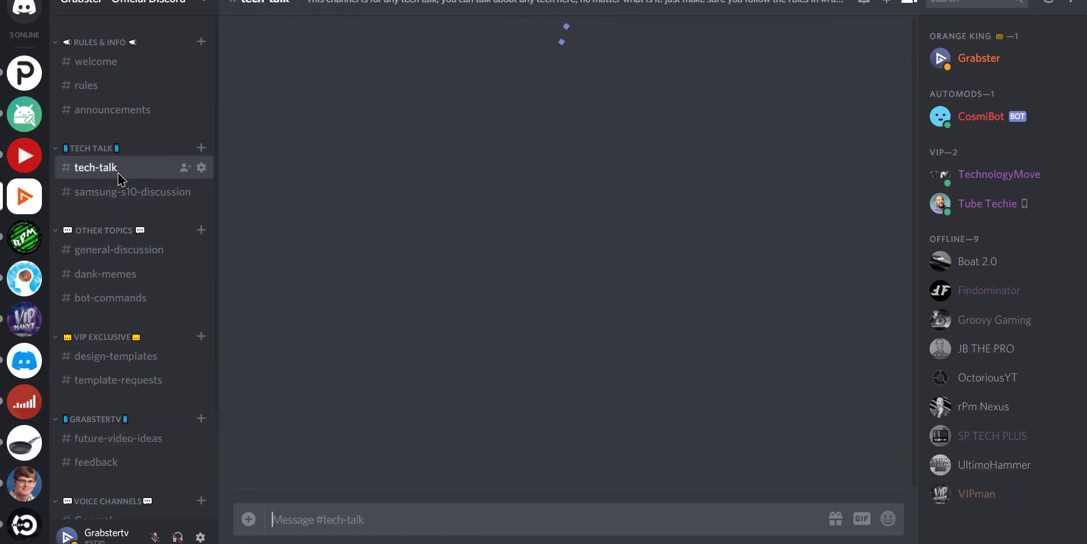
left_click(117, 198)
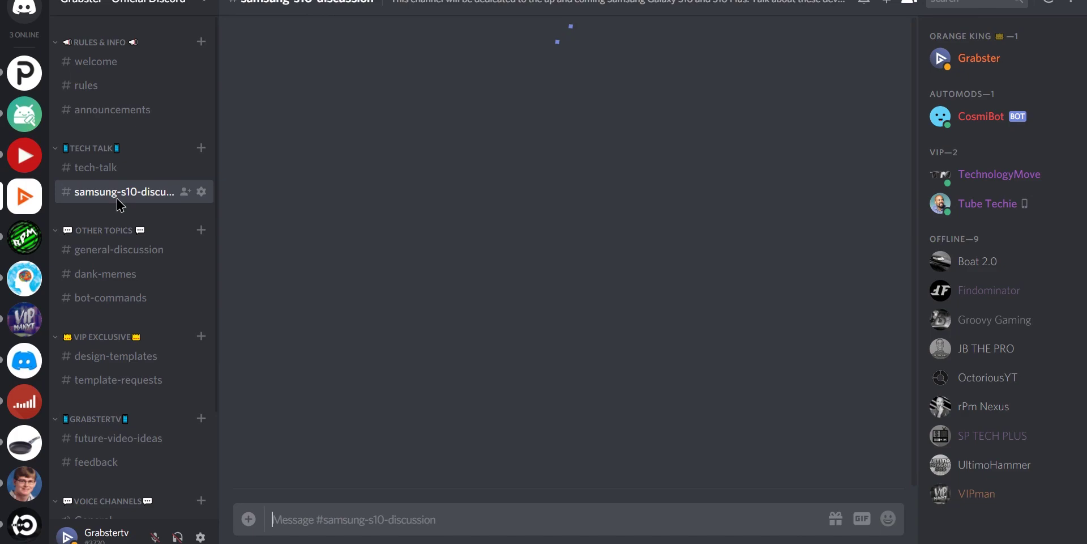